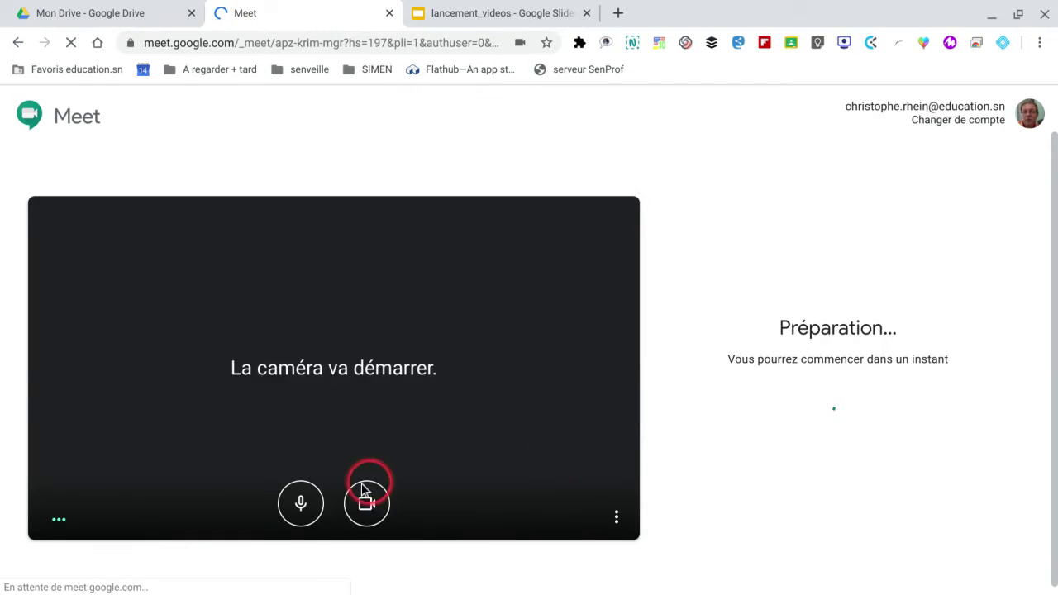
Turn off the camera and the microphone in the preview before joining the meeting
{"action": "left_click", "coordinate": [364, 503]}
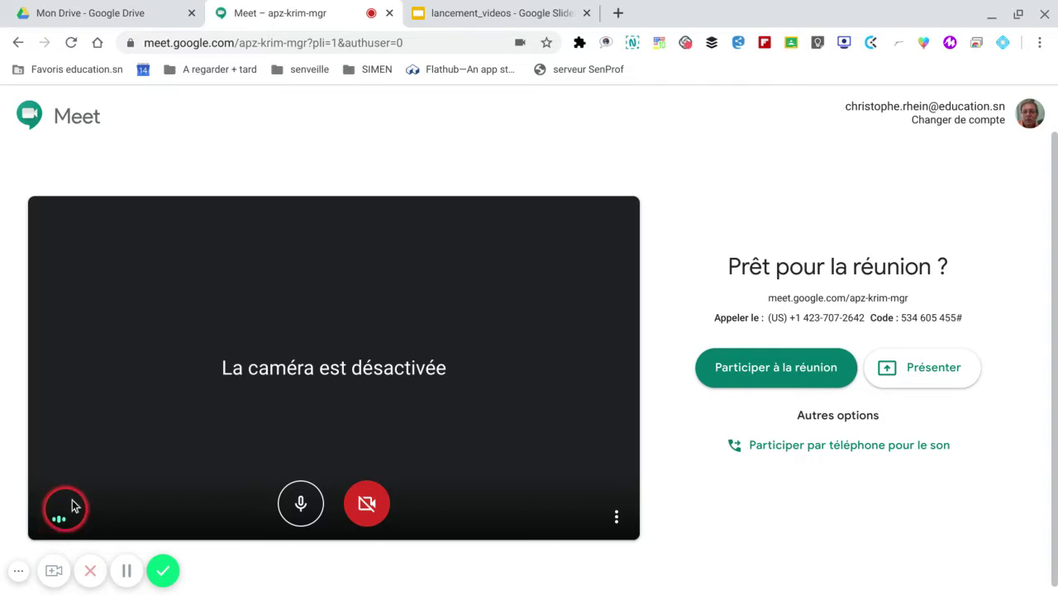
{"action": "left_click", "coordinate": [298, 503]}
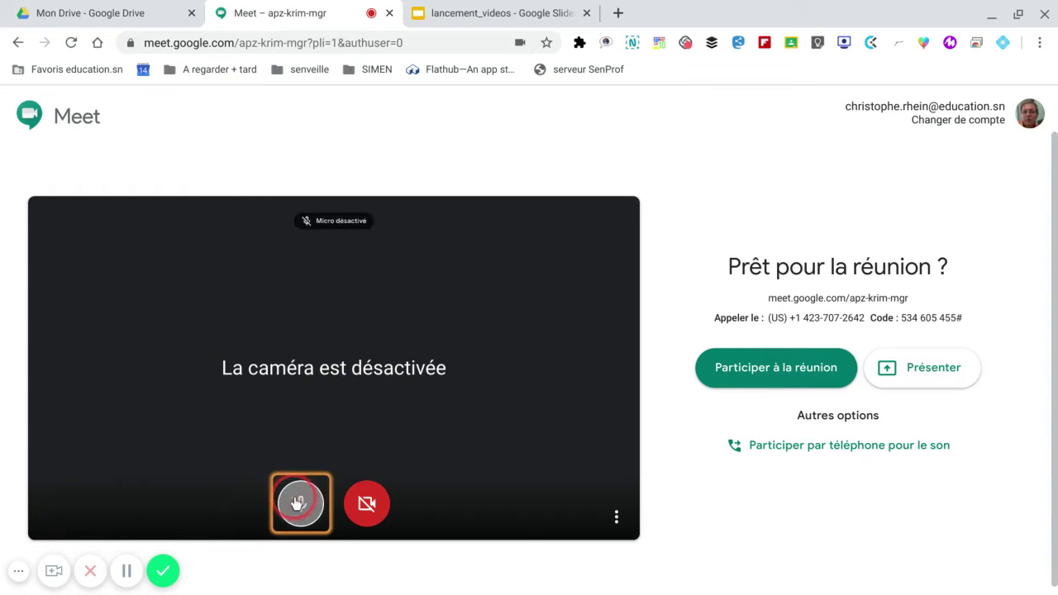
Review the meeting's audio and video settings, including the microphone choices, and test the speakers
{"action": "left_click", "coordinate": [618, 516]}
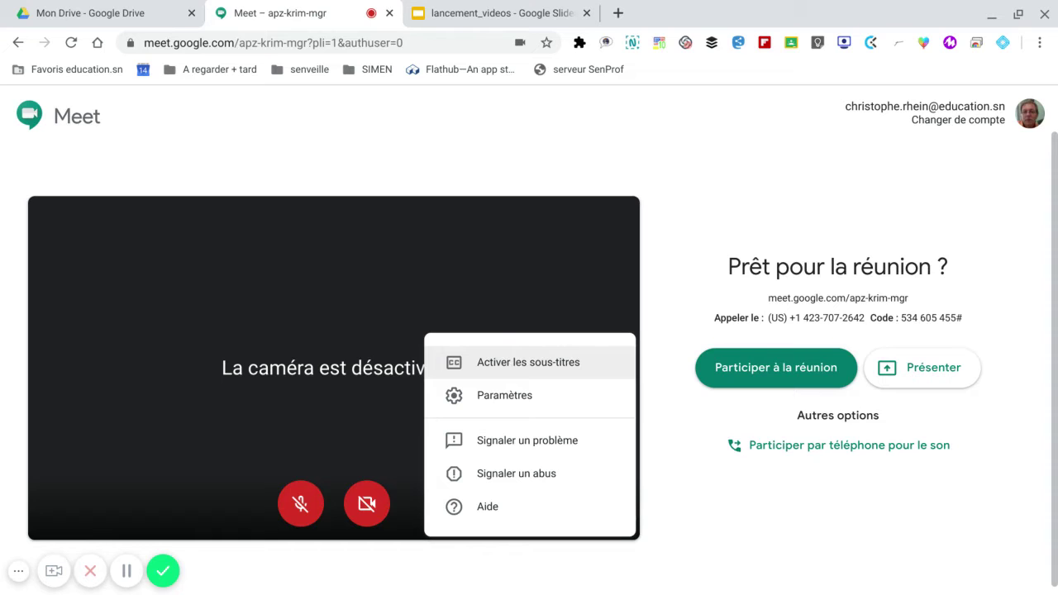
{"action": "left_click", "coordinate": [515, 396]}
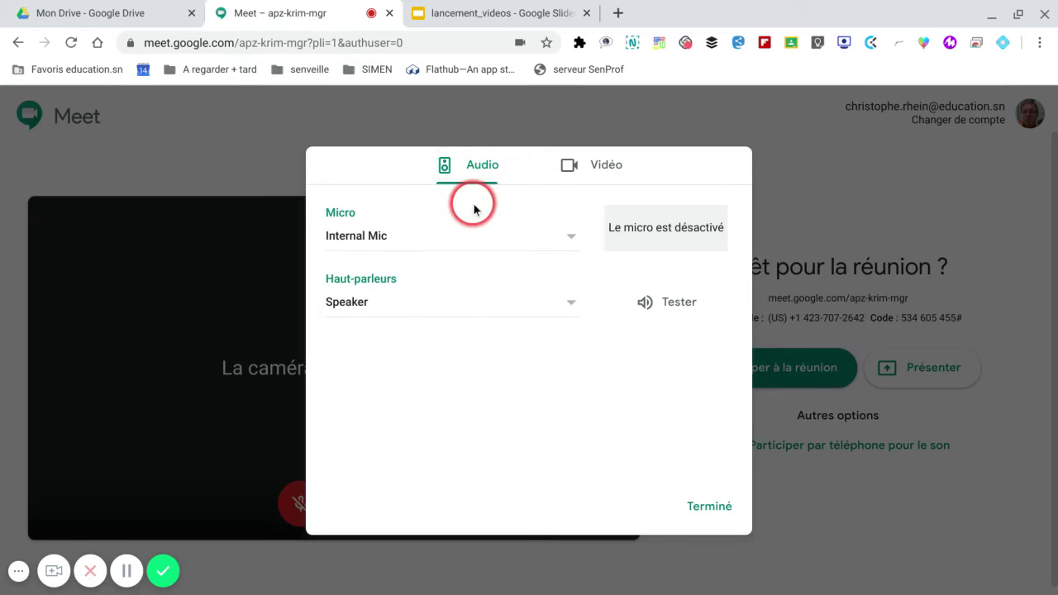
{"action": "left_click", "coordinate": [612, 170]}
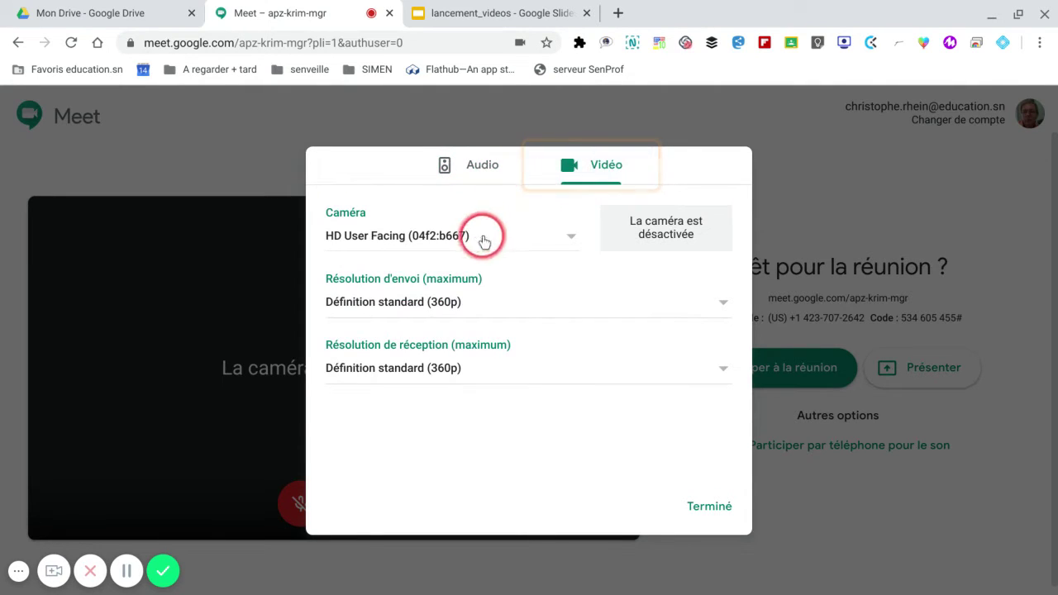
{"action": "left_click", "coordinate": [474, 169]}
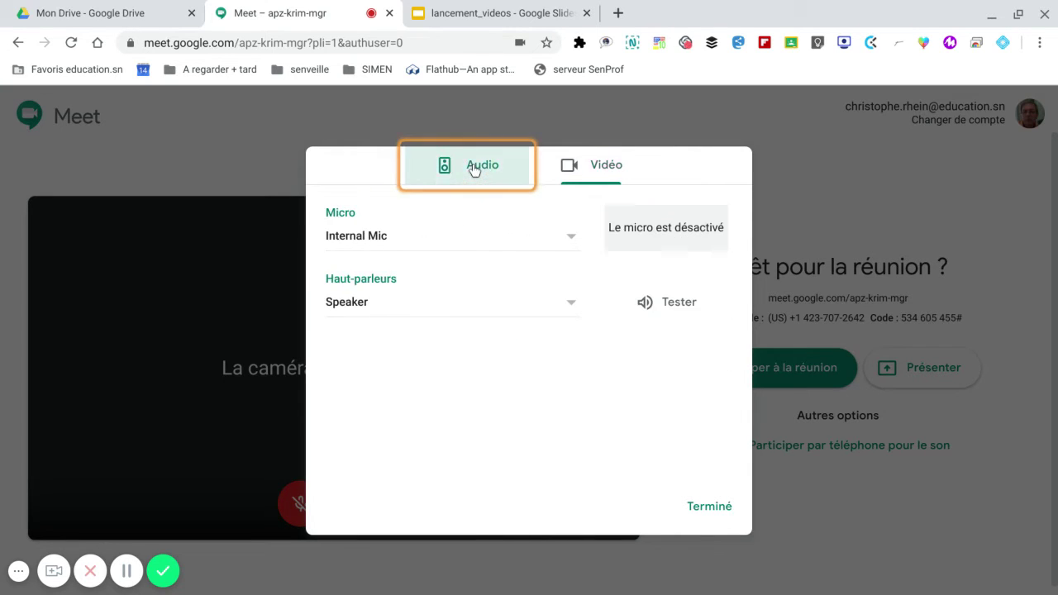
{"action": "left_click", "coordinate": [378, 240]}
{"action": "left_click", "coordinate": [573, 237]}
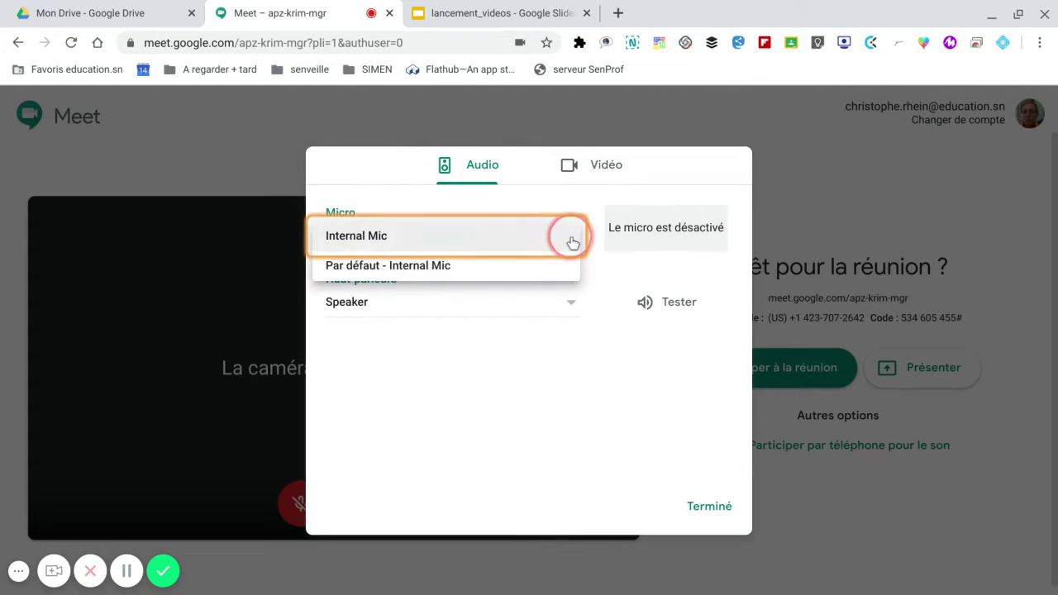
{"action": "left_click", "coordinate": [600, 274]}
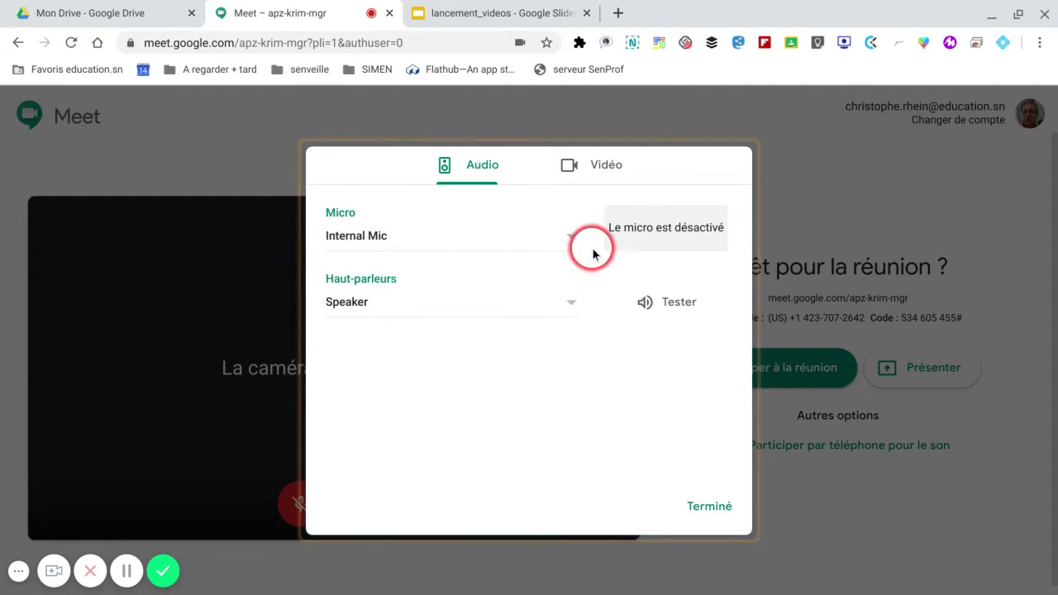
{"action": "left_click", "coordinate": [680, 304]}
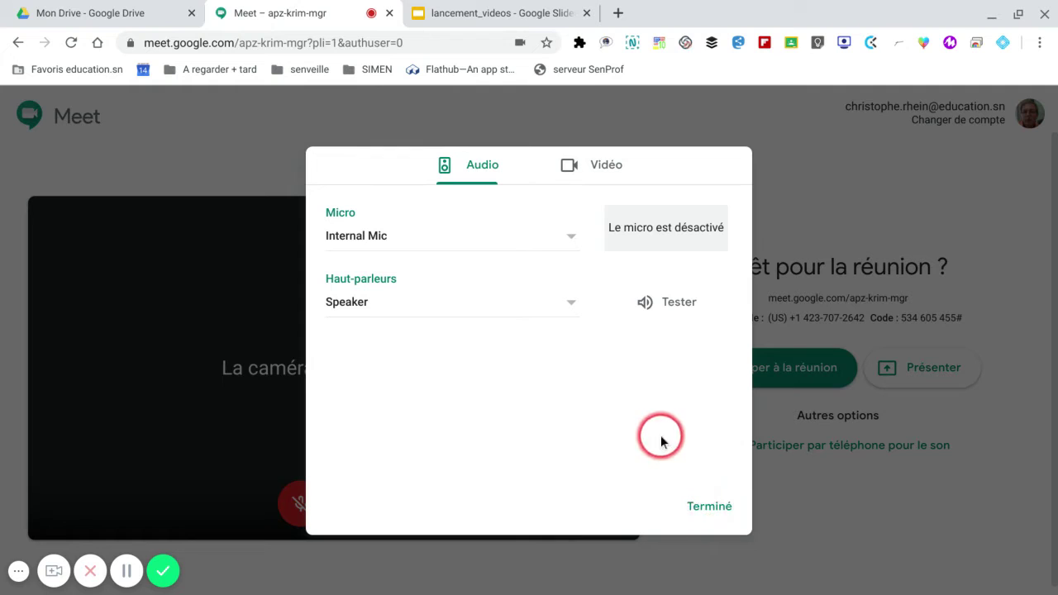
{"action": "left_click", "coordinate": [704, 505]}
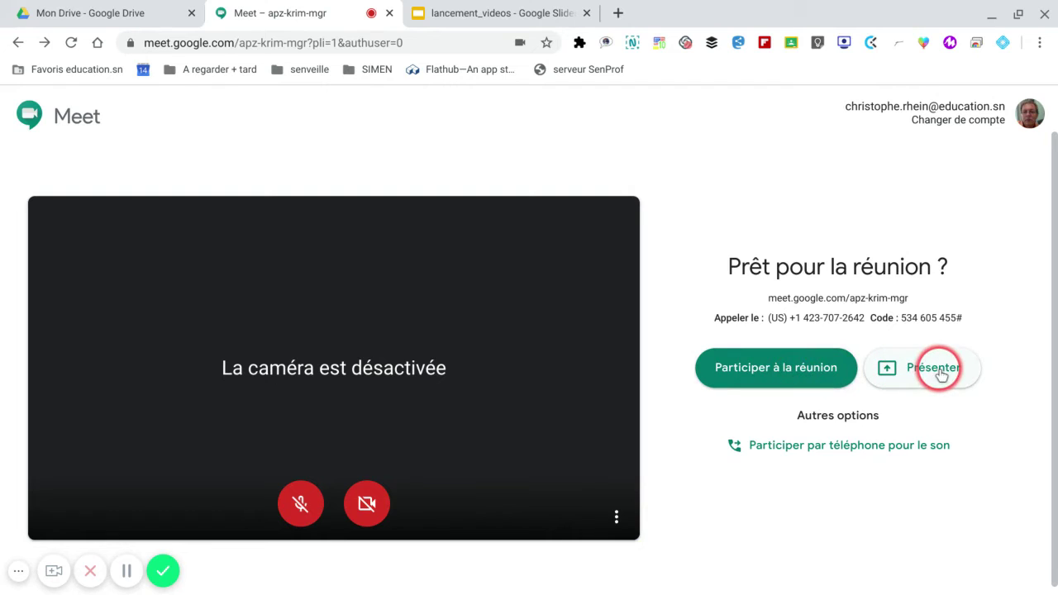
Join the meeting and dismiss the invitation to add participants
{"action": "left_click", "coordinate": [769, 369]}
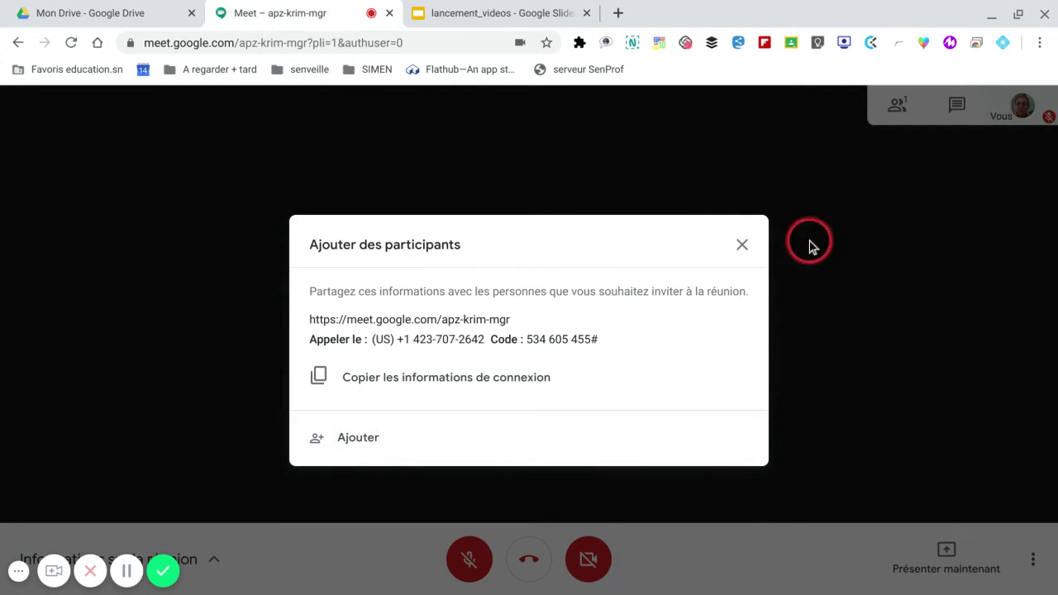
{"action": "left_click", "coordinate": [741, 244]}
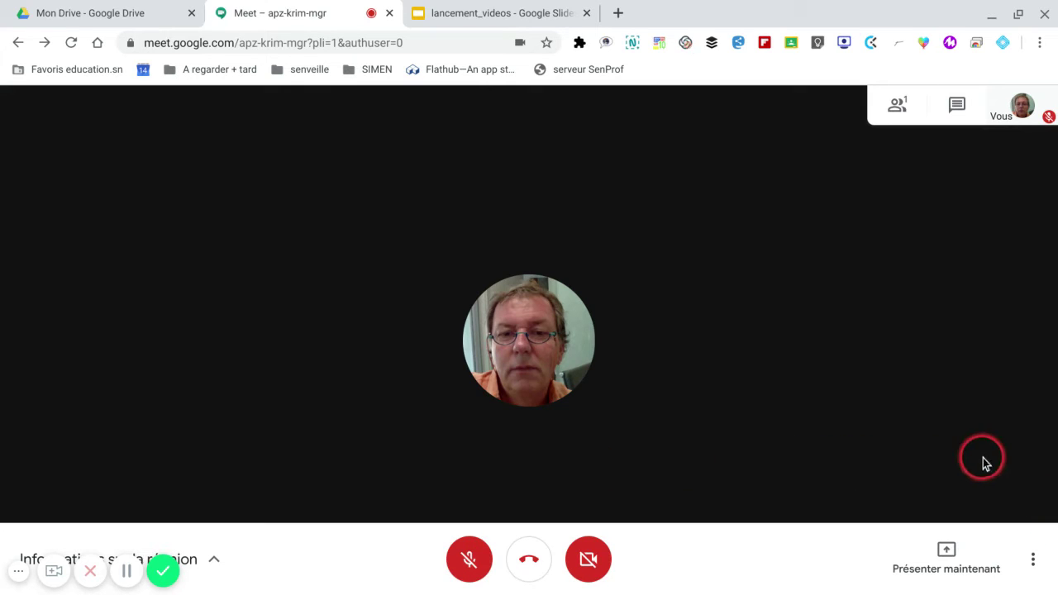
Start recording the meeting and accept the participant consent notice
{"action": "left_click", "coordinate": [1033, 566]}
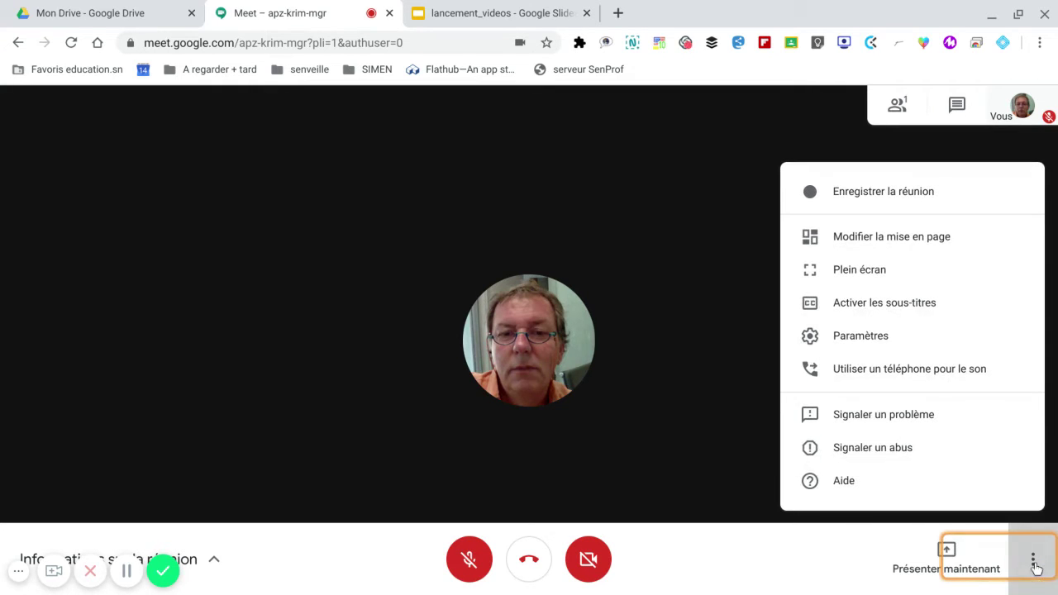
{"action": "left_click", "coordinate": [880, 195]}
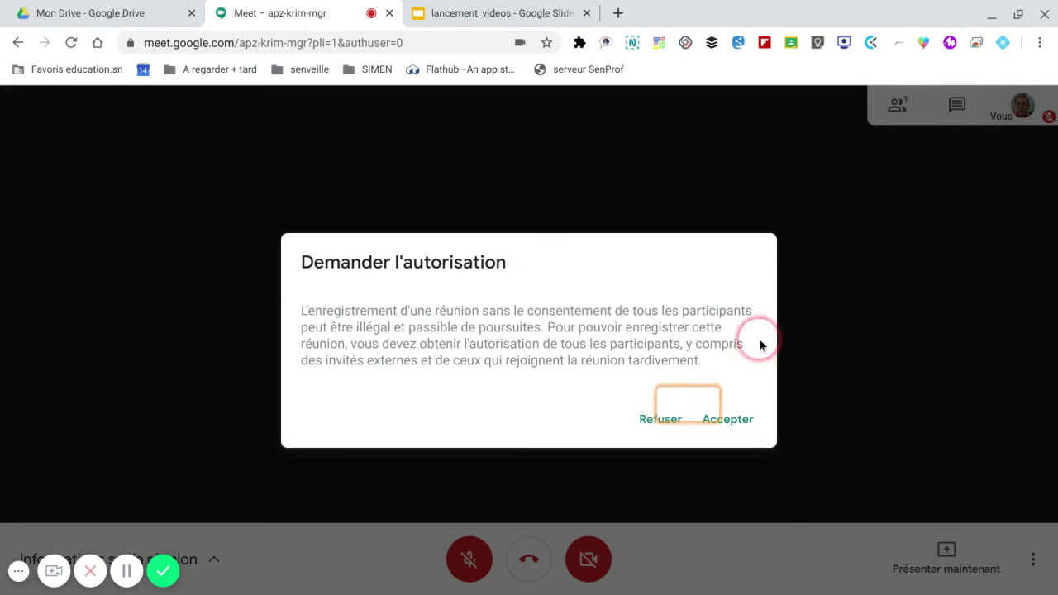
{"action": "left_click", "coordinate": [745, 422]}
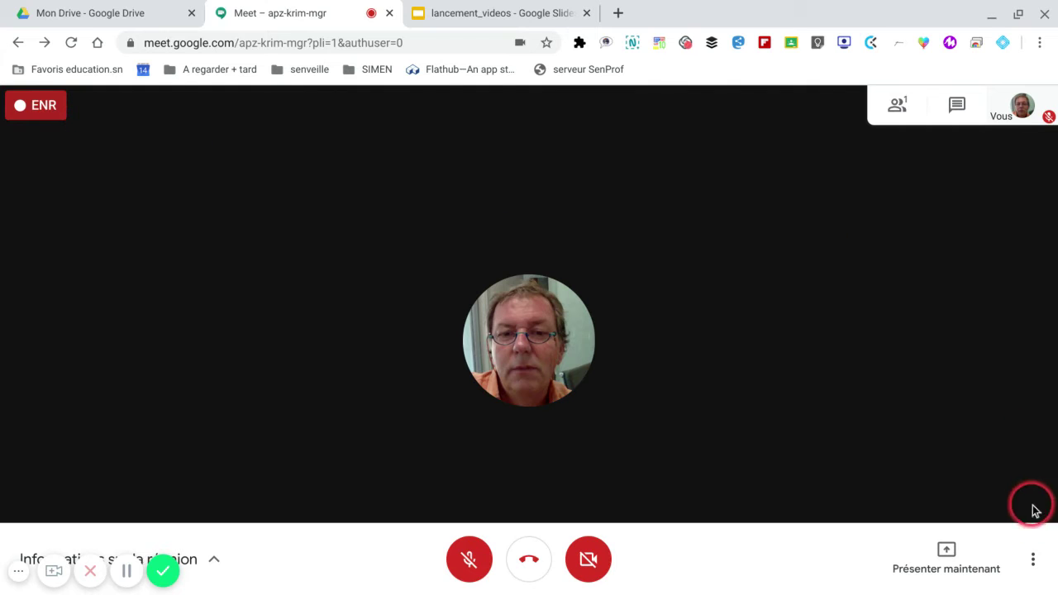
Stop the meeting recording and confirm the stop
{"action": "left_click", "coordinate": [1033, 559]}
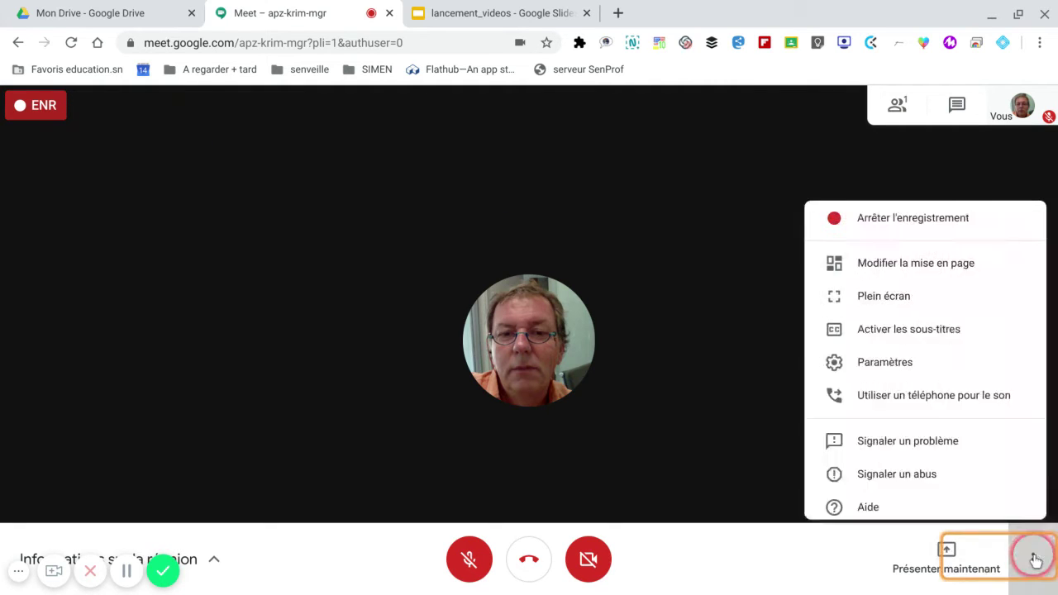
{"action": "left_click", "coordinate": [910, 201]}
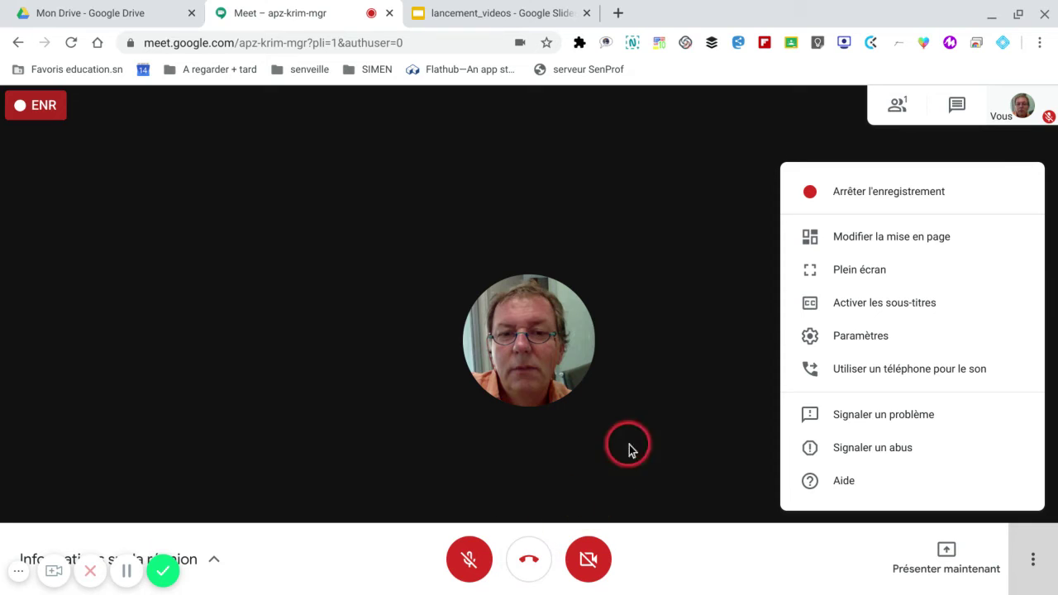
{"action": "left_click", "coordinate": [885, 201]}
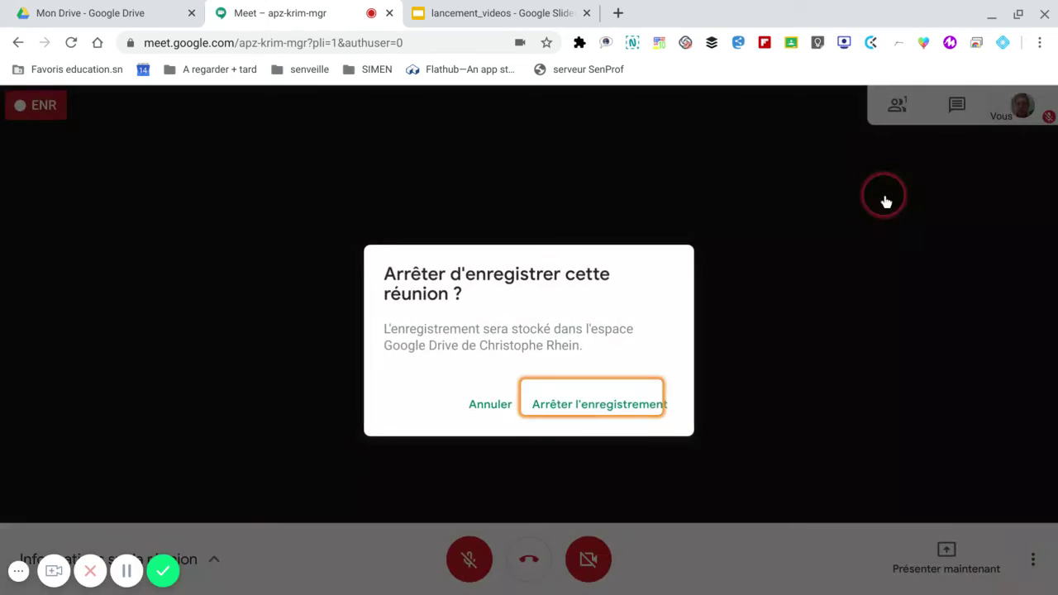
{"action": "left_click", "coordinate": [576, 405]}
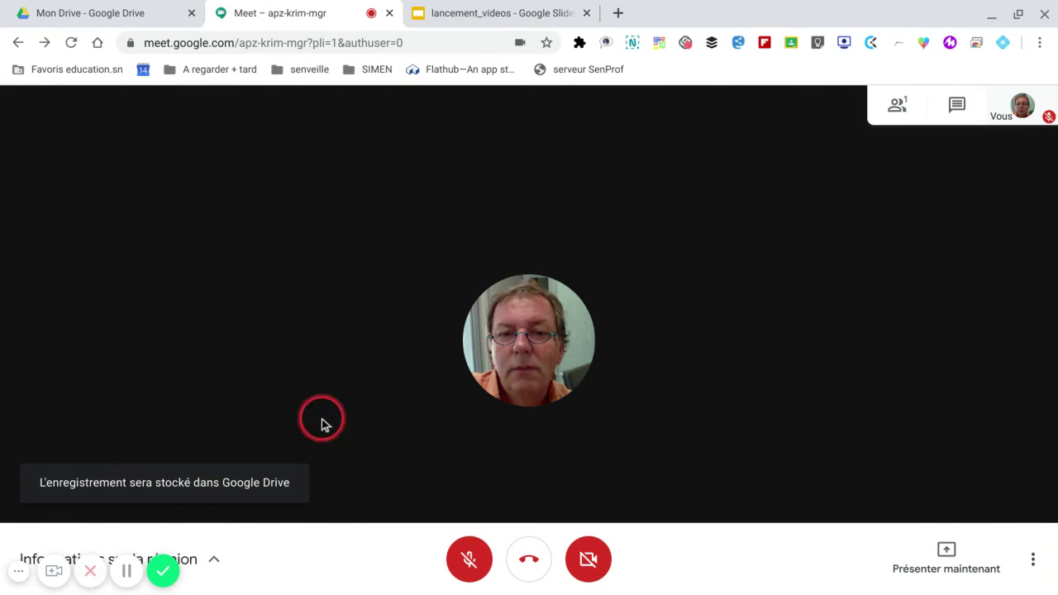
Switch to Google Drive and open the Meet Recordings folder in Mon Drive
{"action": "left_click", "coordinate": [103, 18]}
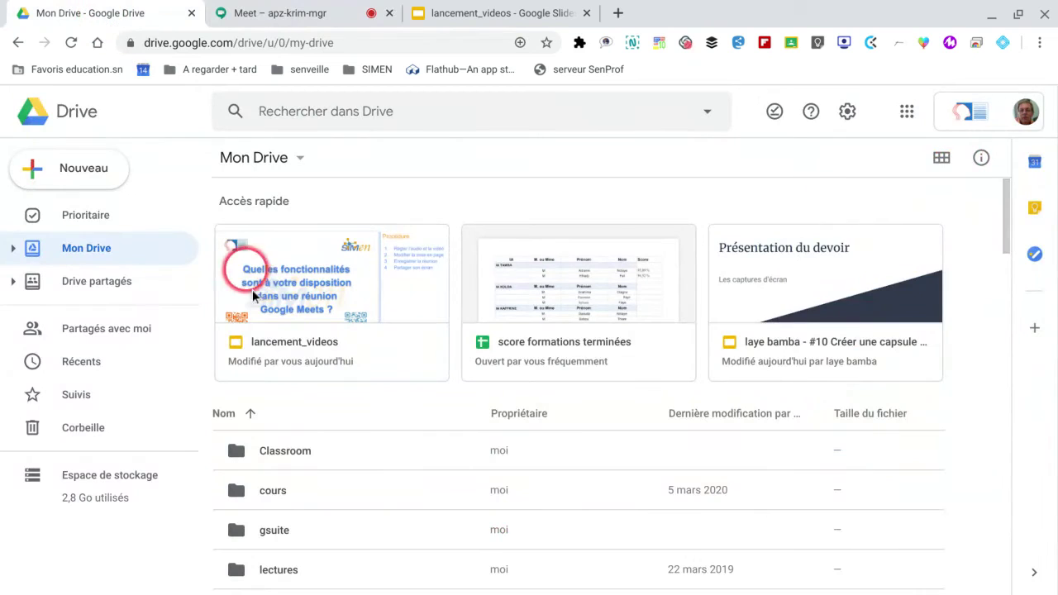
{"action": "scroll", "coordinate": [389, 515], "scroll_direction": "down", "scroll_amount": 4}
{"action": "scroll", "coordinate": [389, 522], "scroll_direction": "down", "scroll_amount": 3}
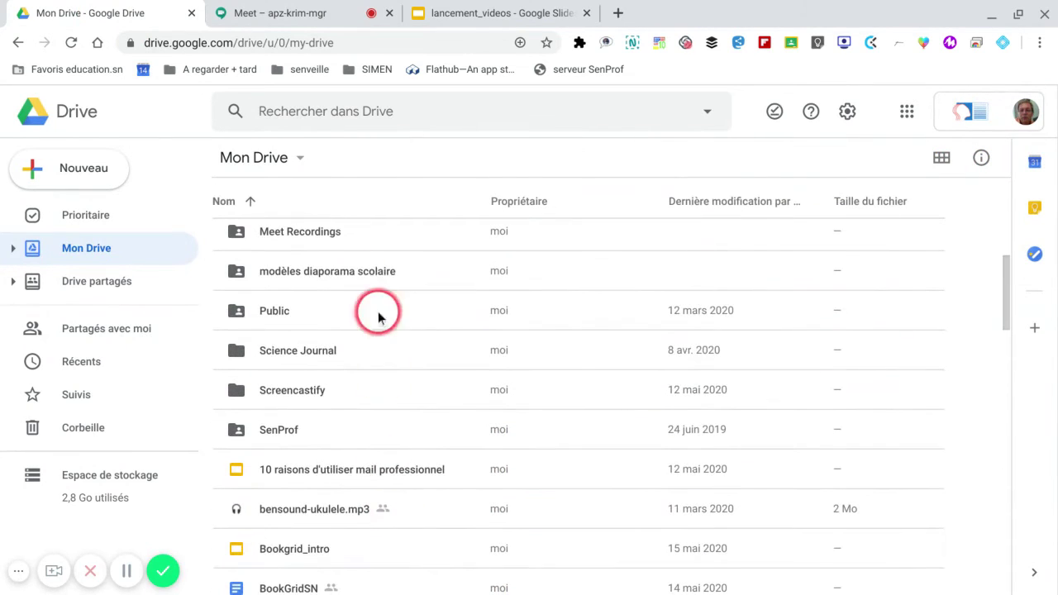
{"action": "double_click", "coordinate": [291, 235]}
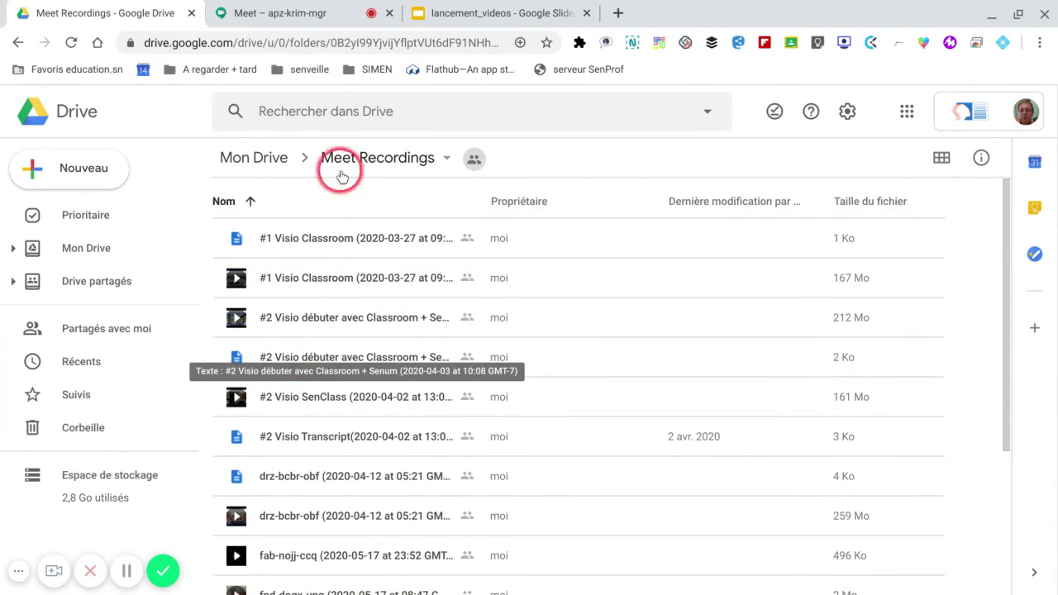
Return to Google Meet and examine the available meeting layouts without changing the current one
{"action": "left_click", "coordinate": [279, 14]}
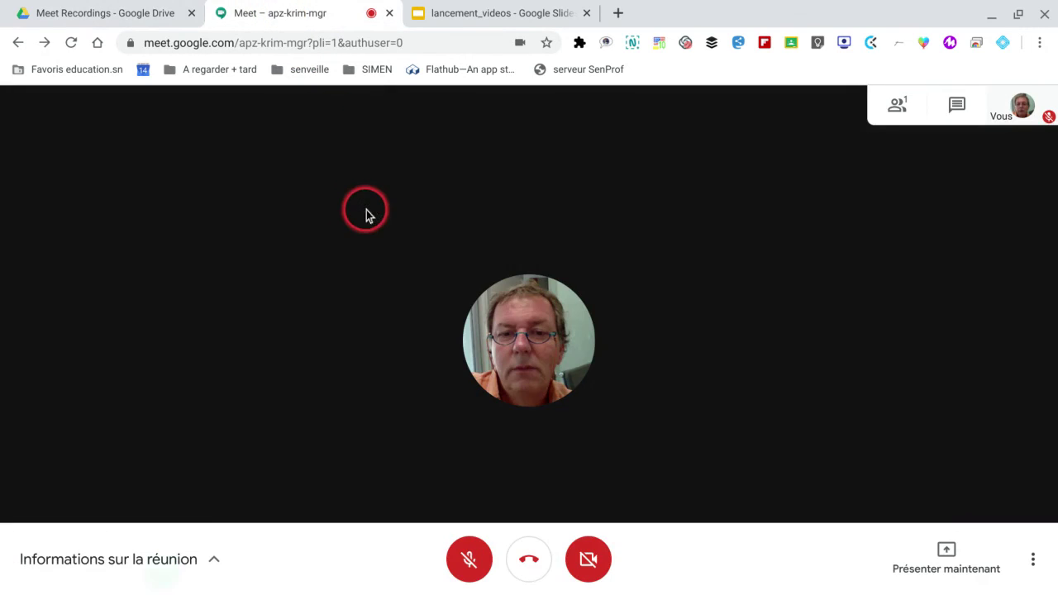
{"action": "left_click", "coordinate": [1032, 560]}
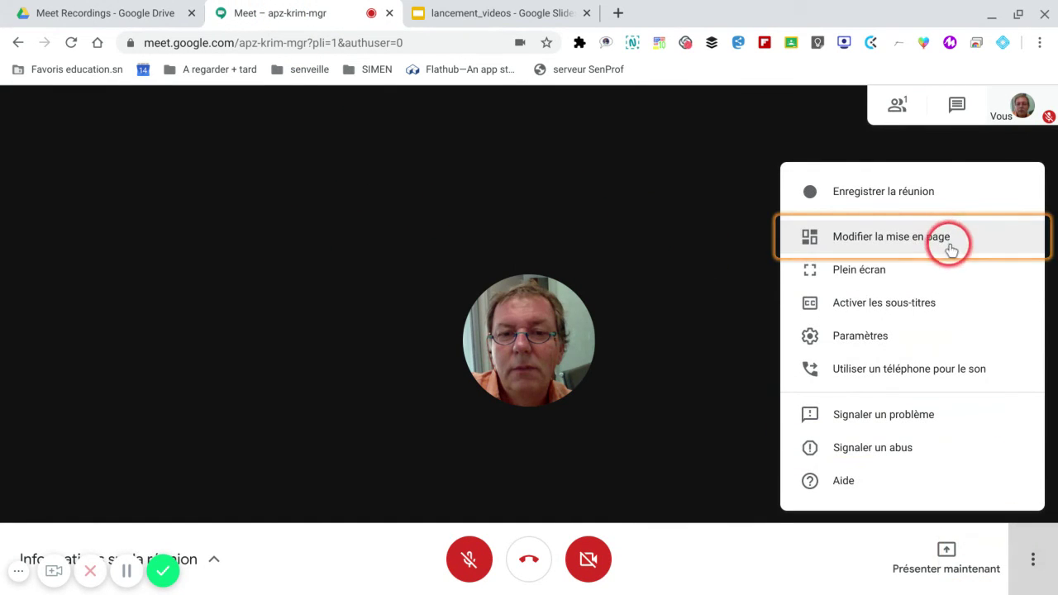
{"action": "left_click", "coordinate": [914, 242]}
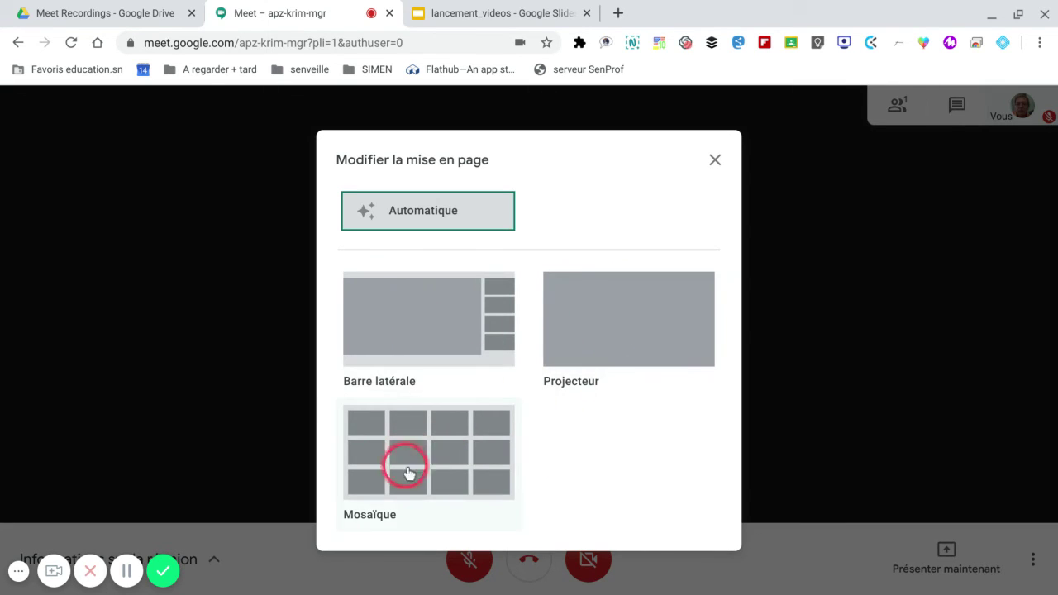
{"action": "left_click", "coordinate": [715, 160]}
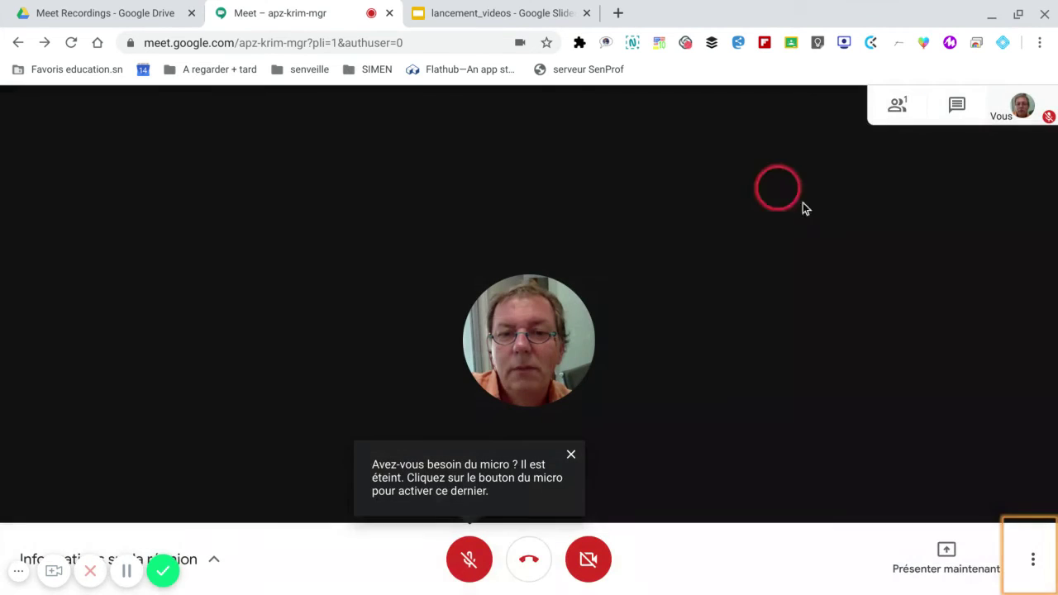
Put the meeting in full-screen mode and check the meeting options for the command that exits it
{"action": "left_click", "coordinate": [1032, 560]}
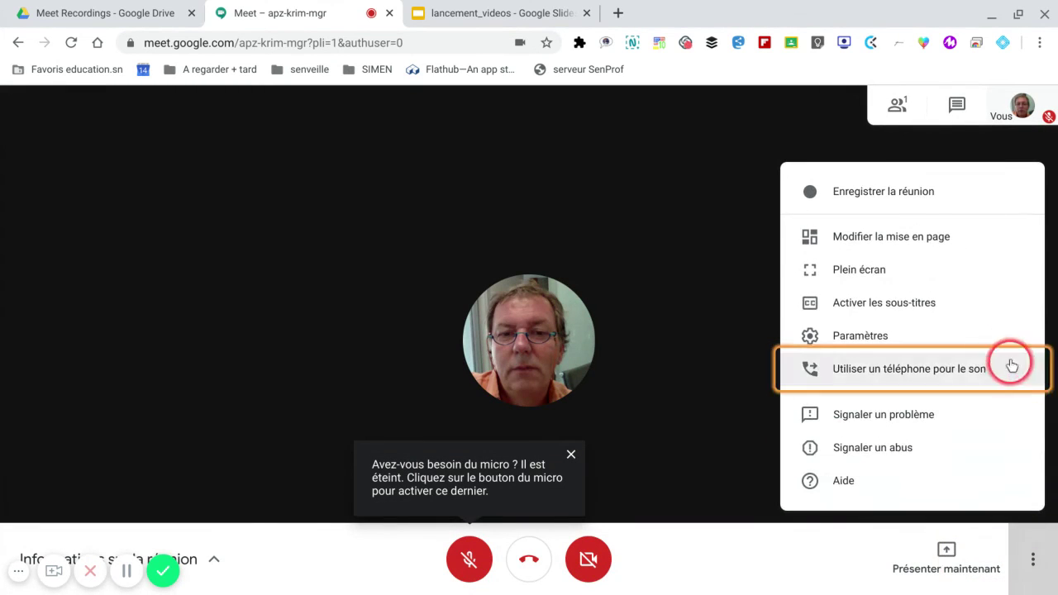
{"action": "left_click", "coordinate": [862, 271]}
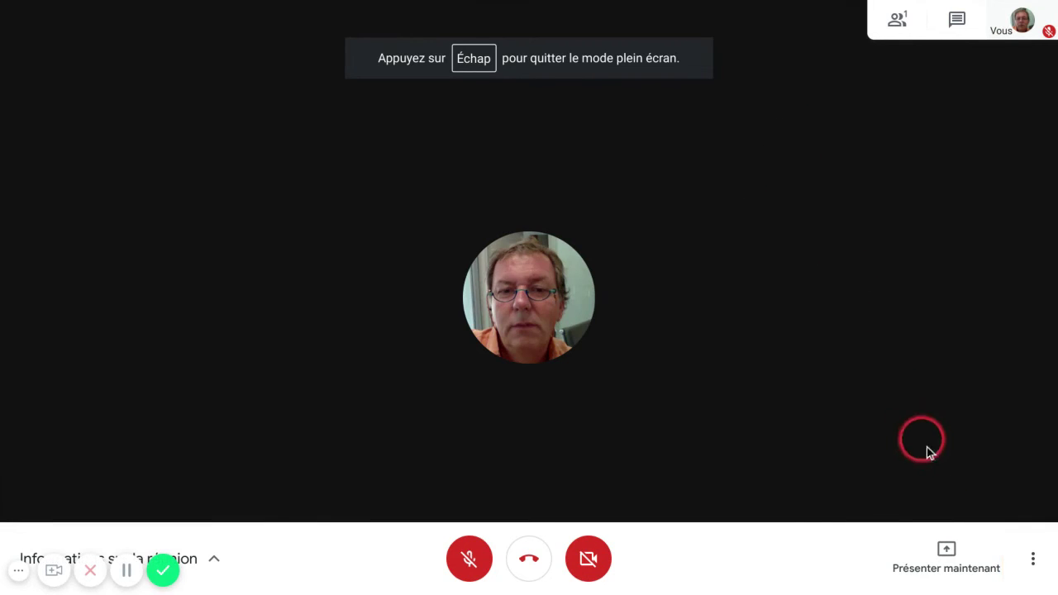
{"action": "left_click", "coordinate": [1032, 559]}
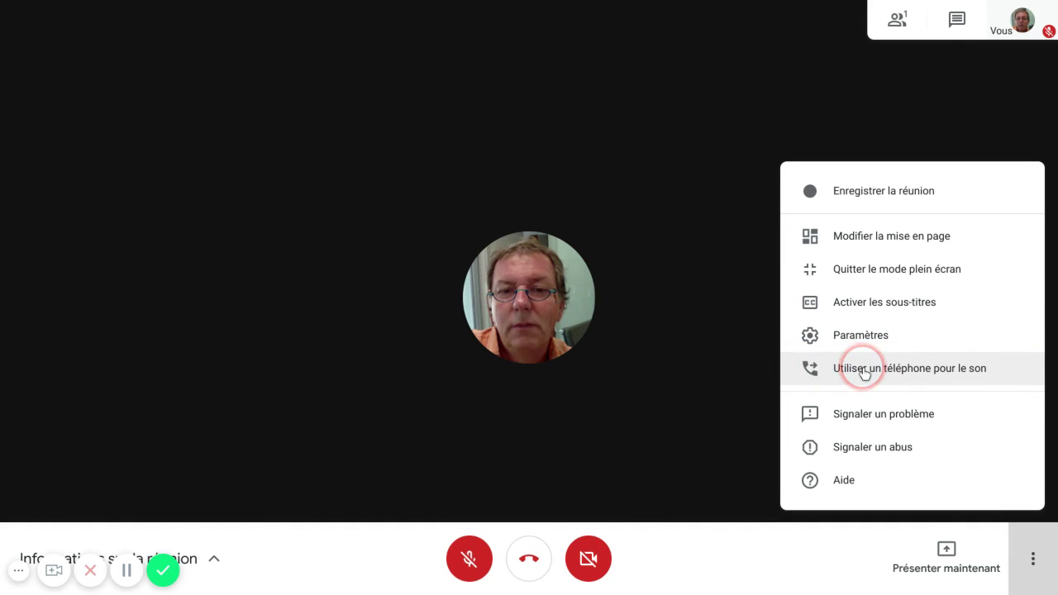
{"action": "left_click", "coordinate": [705, 426]}
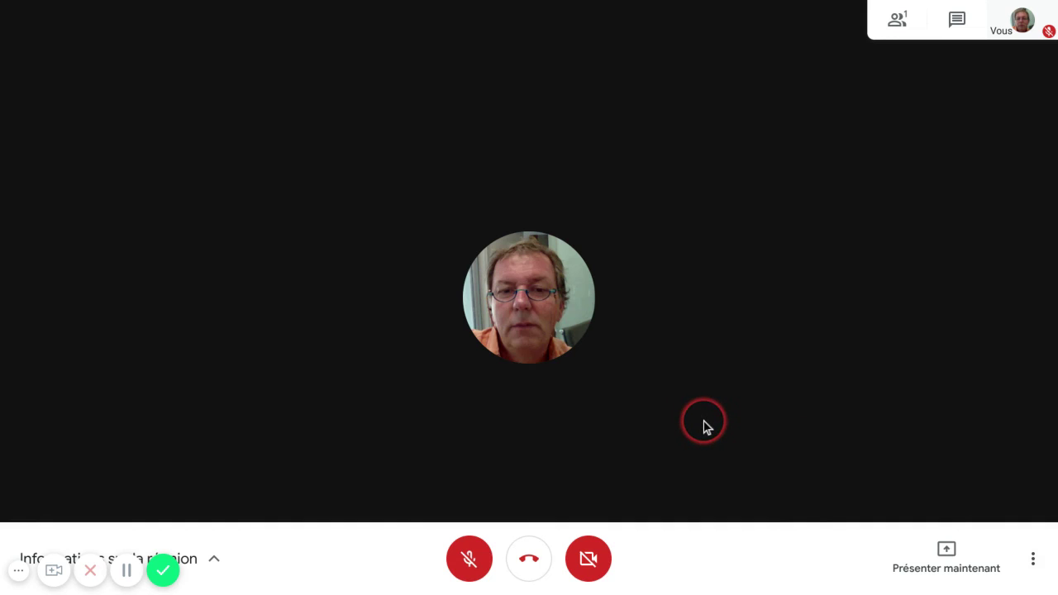
Present the entire screen to the meeting participants and bring up the lancement_videos presentation in Google Slides
{"action": "left_click", "coordinate": [951, 559]}
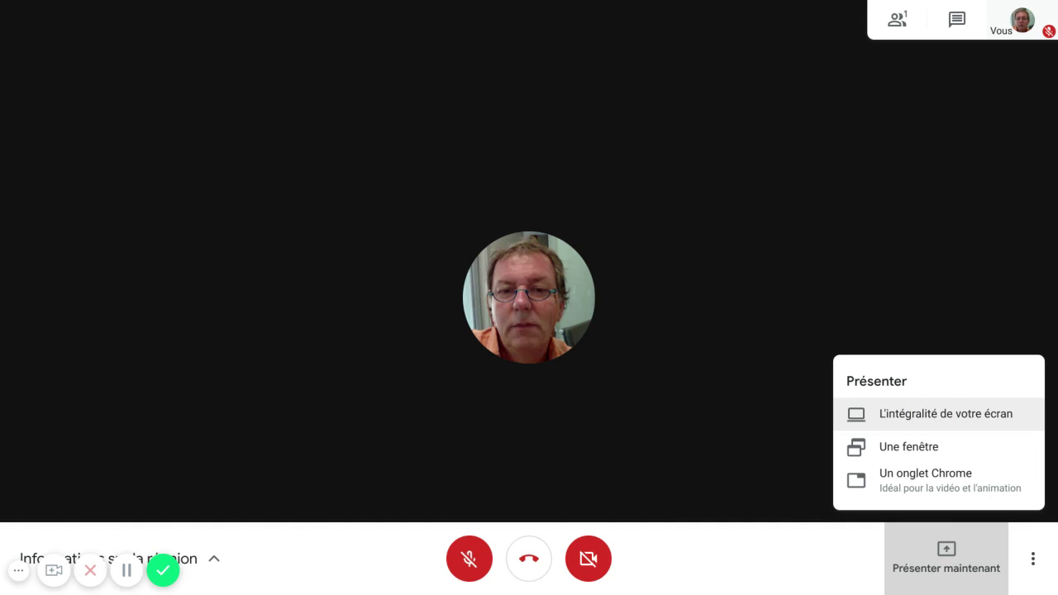
{"action": "left_click", "coordinate": [907, 451]}
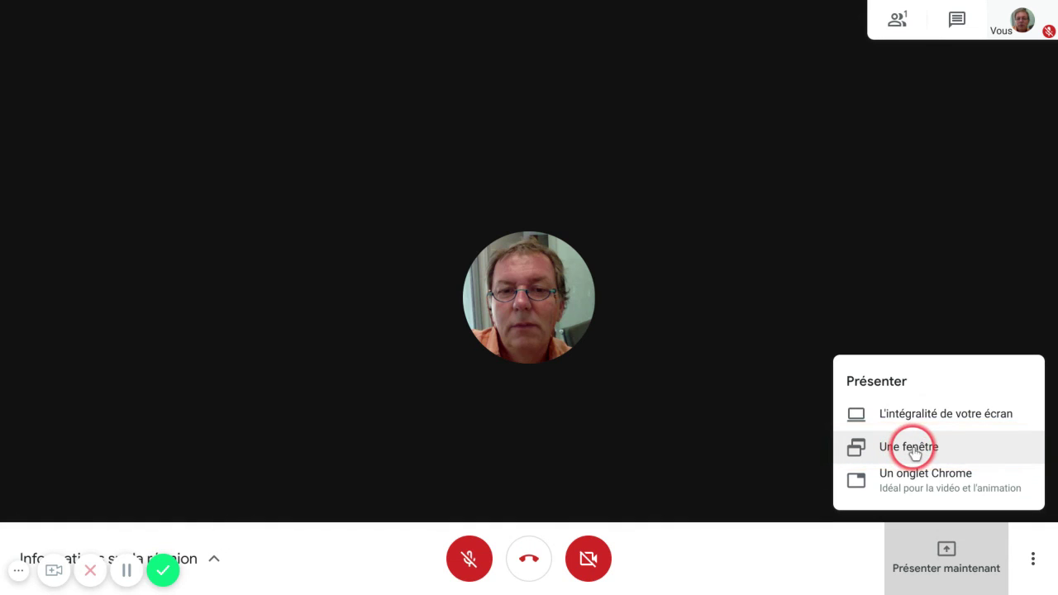
{"action": "left_click", "coordinate": [923, 471]}
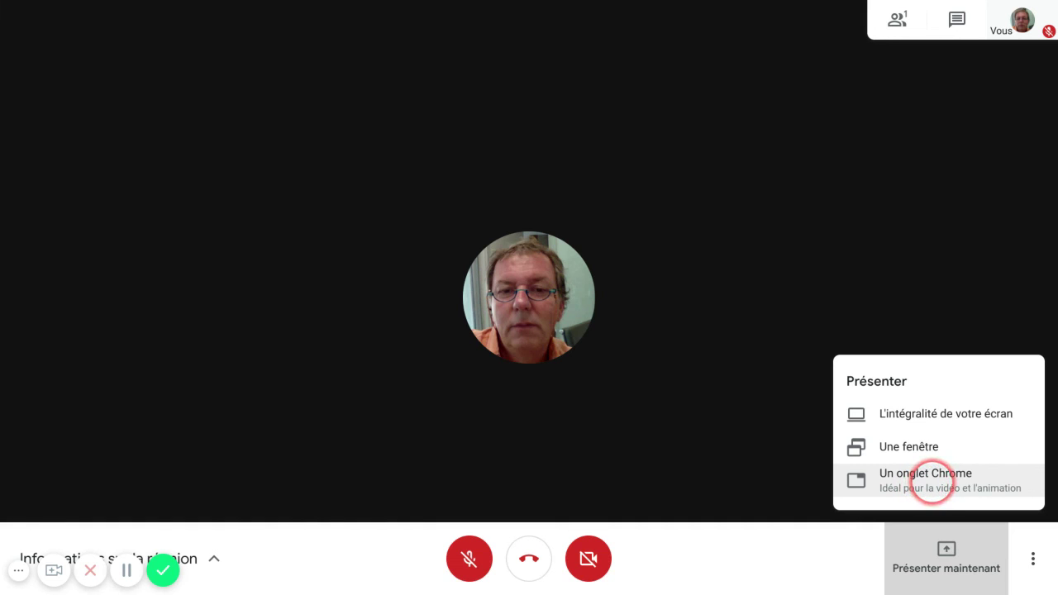
{"action": "left_click", "coordinate": [924, 419]}
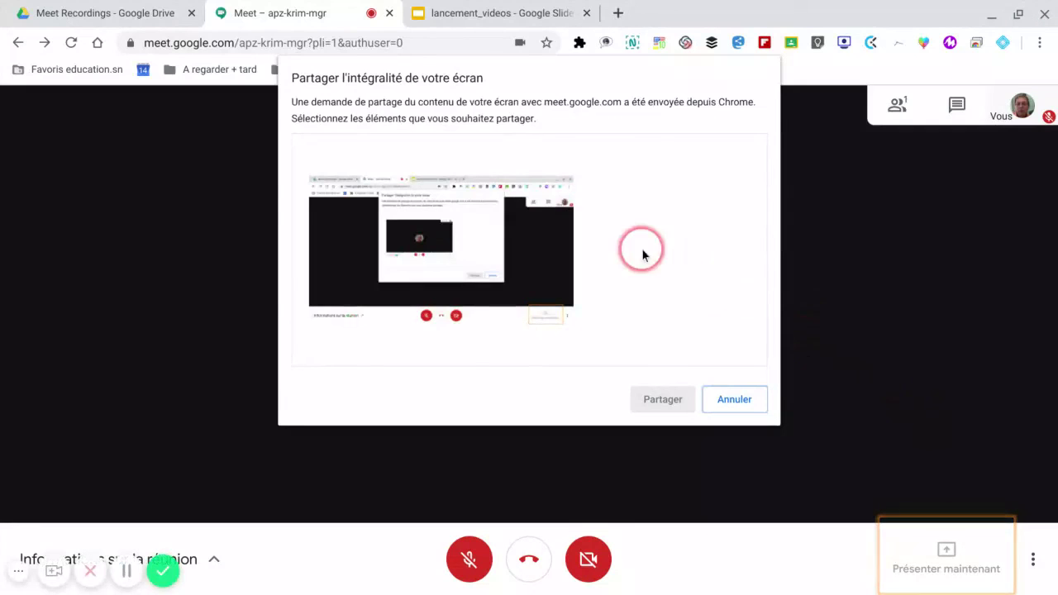
{"action": "left_click", "coordinate": [424, 229]}
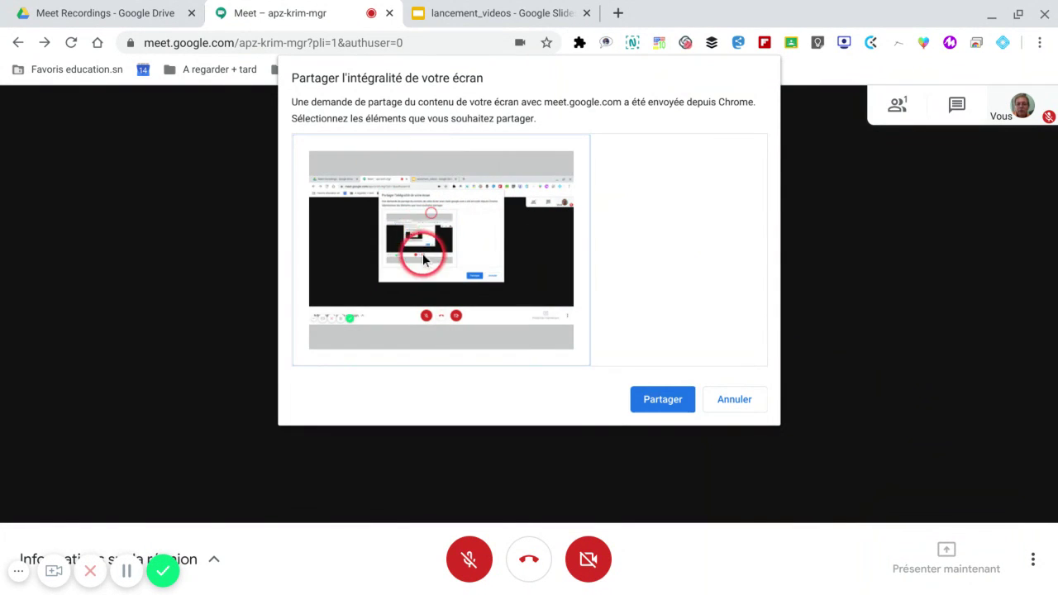
{"action": "left_click", "coordinate": [465, 222]}
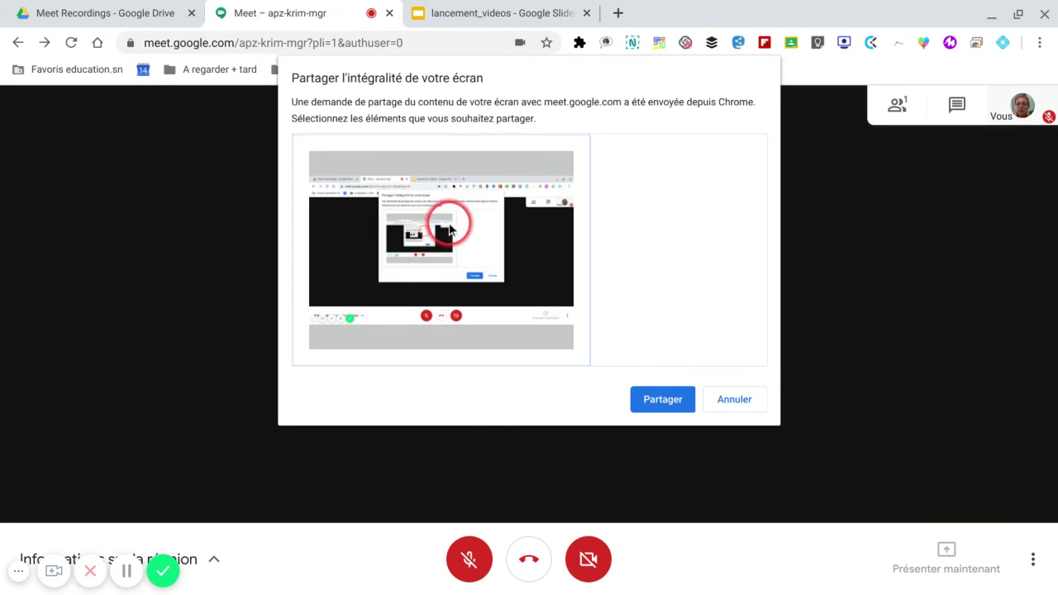
{"action": "left_click", "coordinate": [667, 401]}
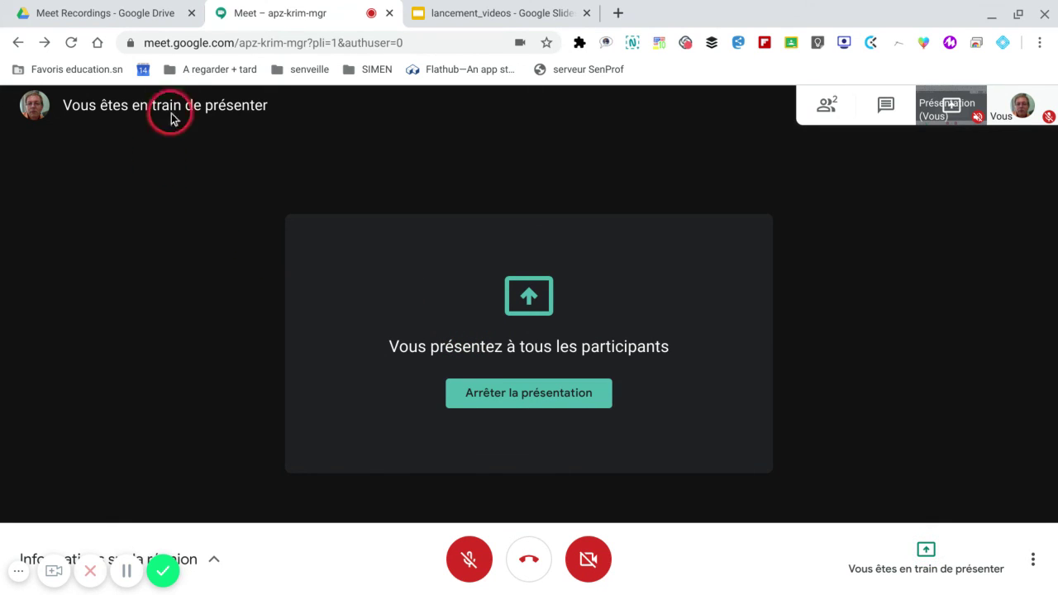
{"action": "left_click", "coordinate": [475, 16]}
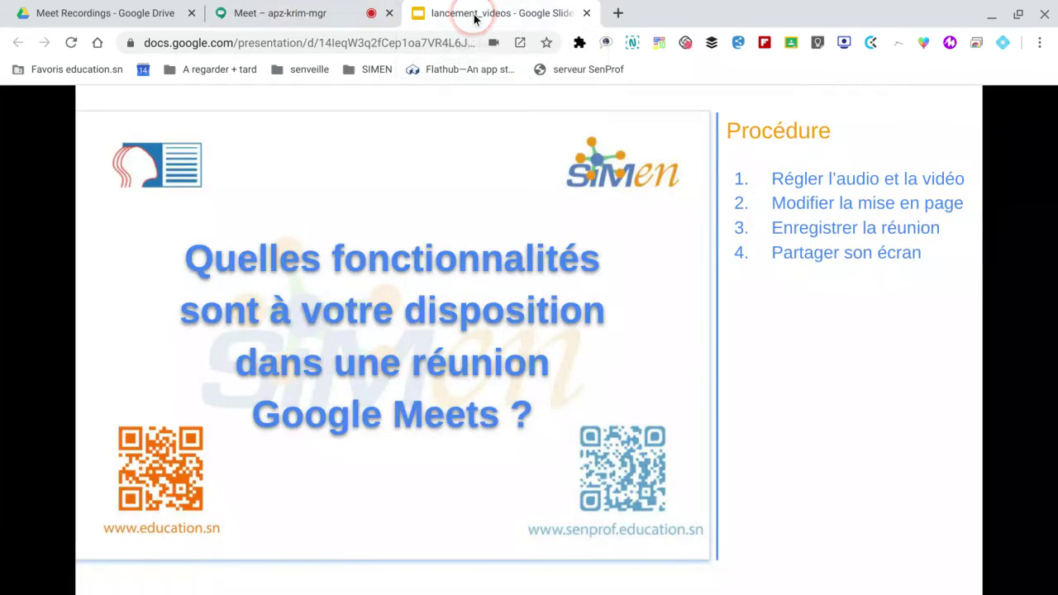